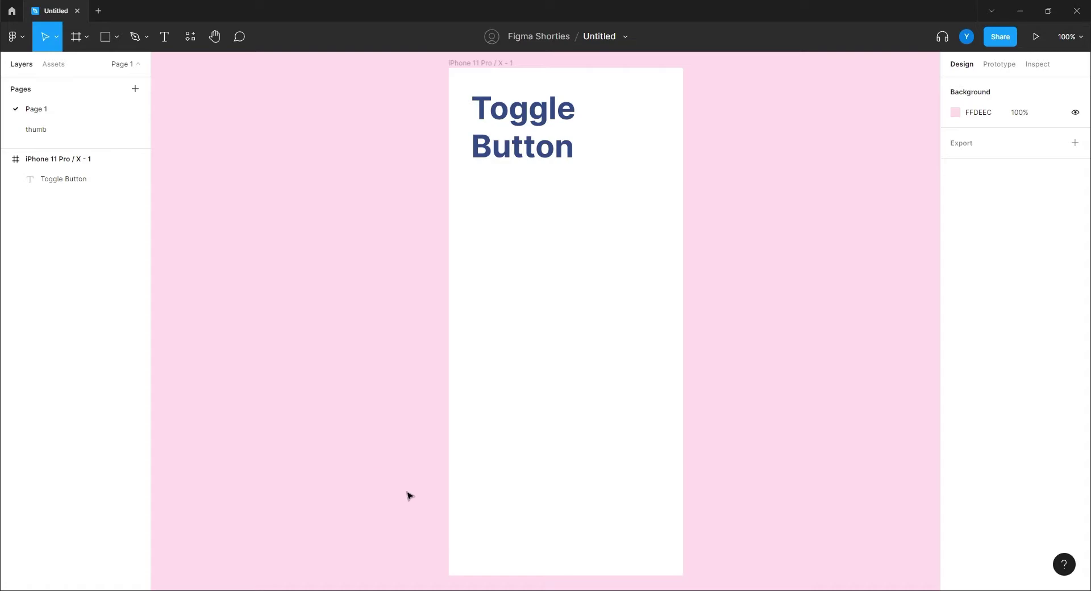
- Draw a 50×26 frame inside the iPhone screen
left_click(88, 49)
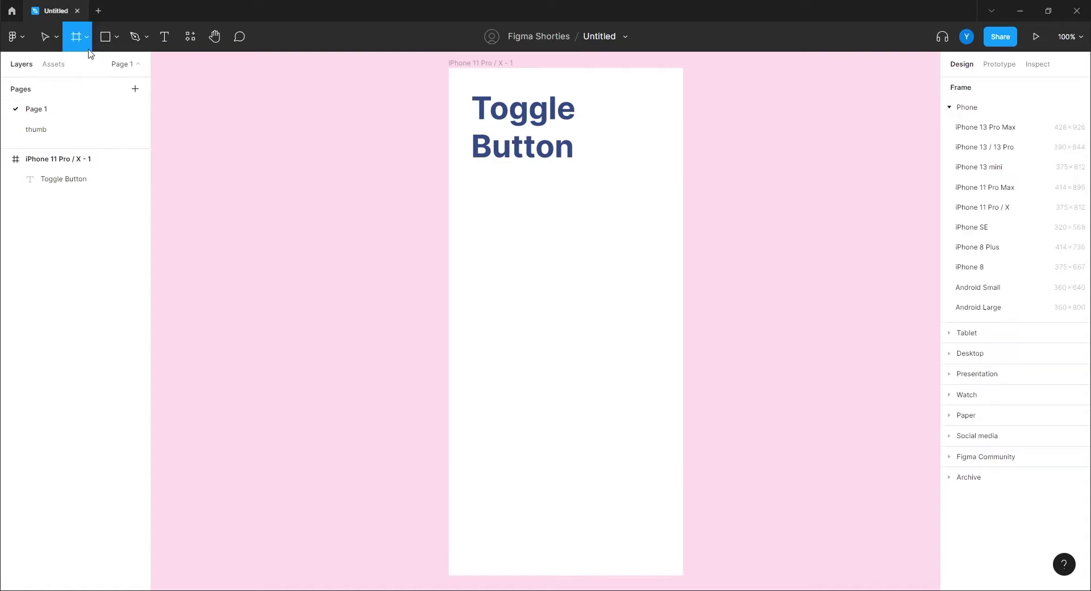
mouse_move(550, 284)
left_mouse_down()
mouse_move(587, 318)
mouse_move(609, 317)
mouse_move(601, 308)
left_mouse_up()
left_click(1032, 158)
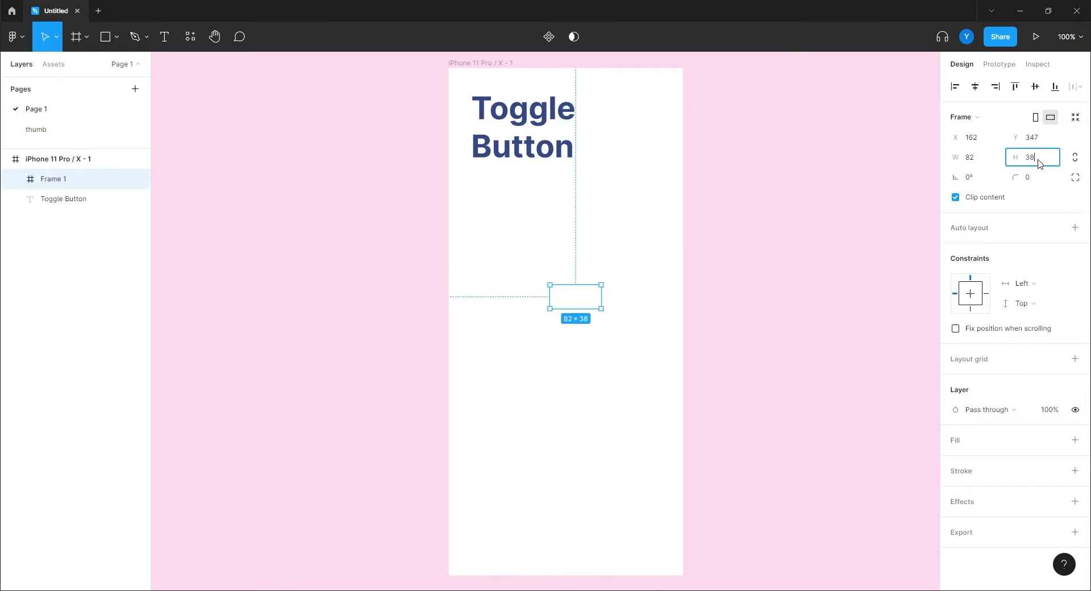
type("26")
key("Tab")
type("50")
key("Return")
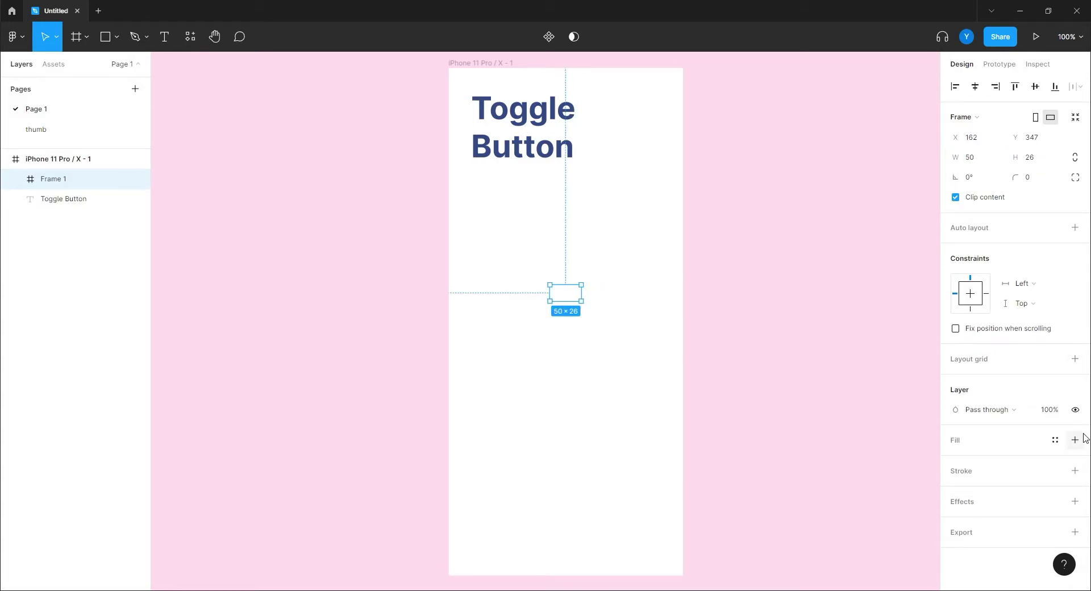
- Give the new frame a light grey DEDEDE fill
left_click(1074, 440)
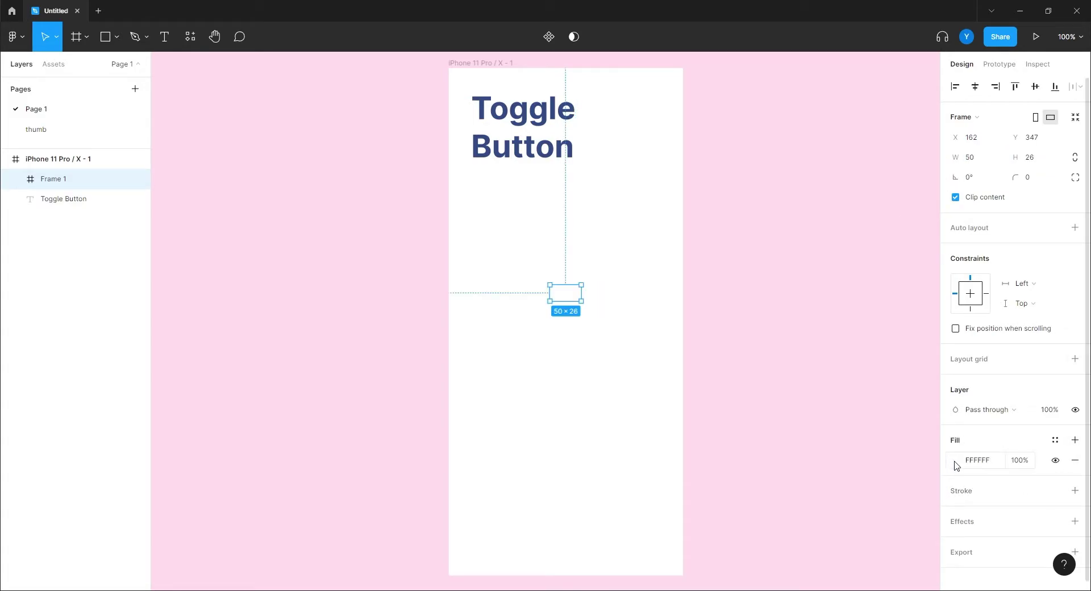
left_click(956, 460)
left_click_drag(791, 284, 787, 294)
left_click(595, 362)
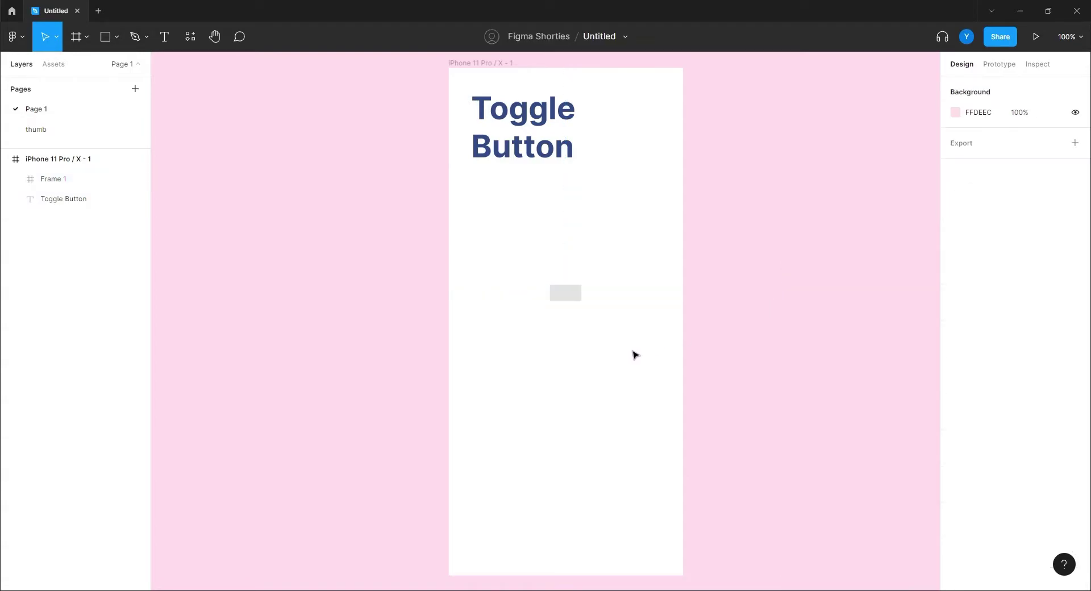
- Round the frame's corners to radius 20 for a pill shape and fine-tune its grey shade
key("ctrl+plus")
key("ctrl+plus")
left_click_drag(638, 314, 548, 394)
left_click(560, 313)
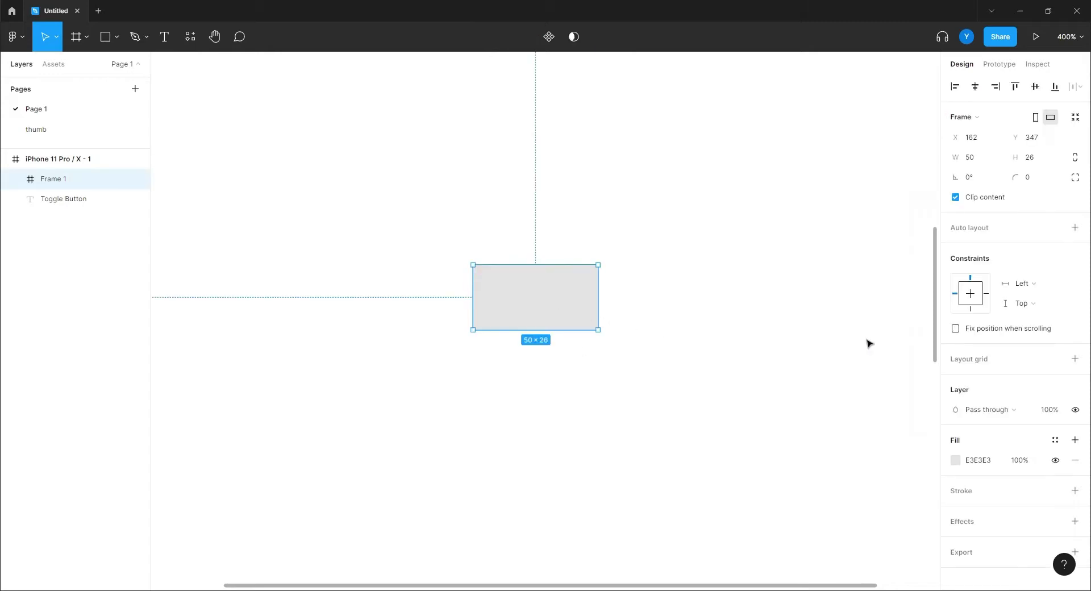
left_click(1038, 179)
key("Return")
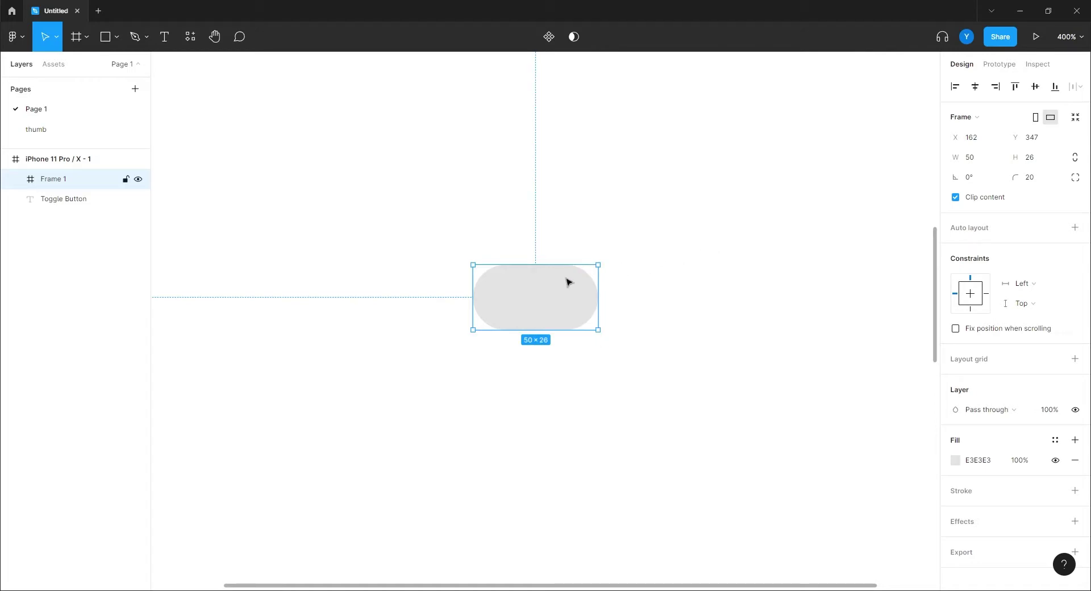
left_click(955, 461)
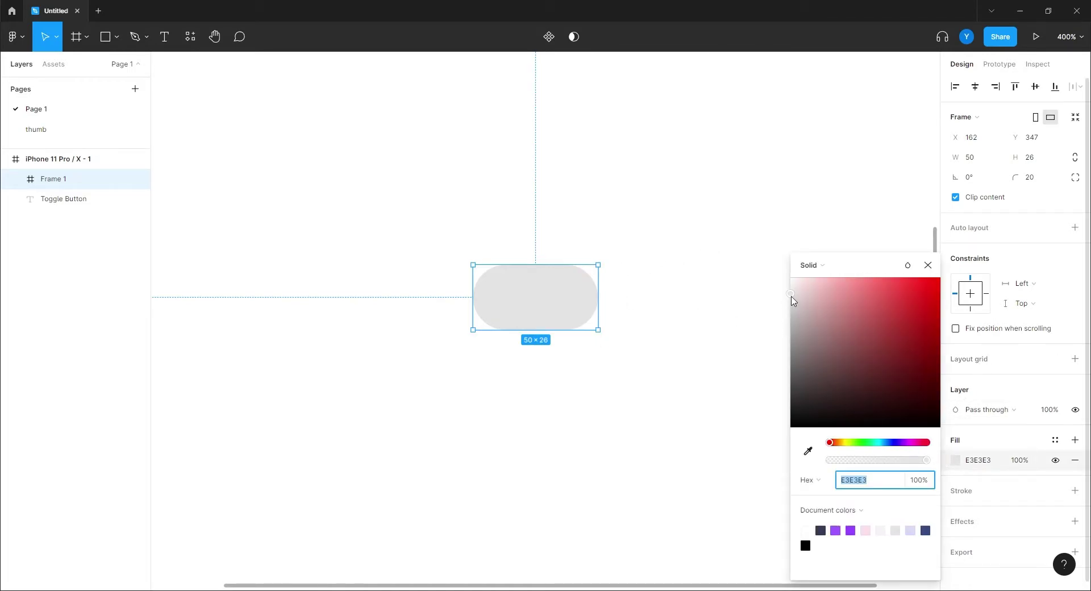
left_click_drag(792, 295, 781, 305)
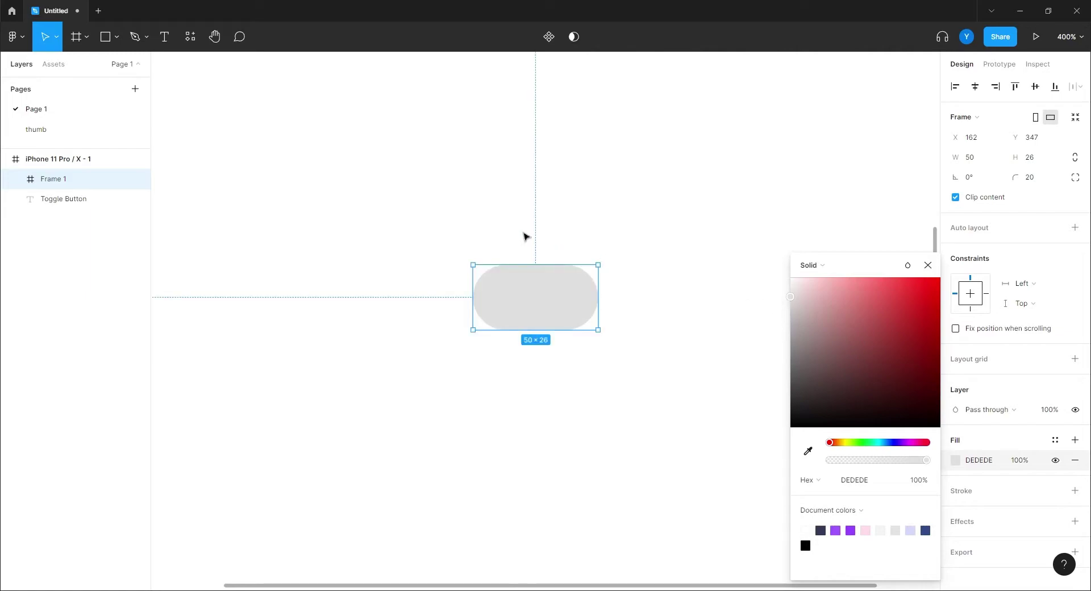
left_click(524, 235)
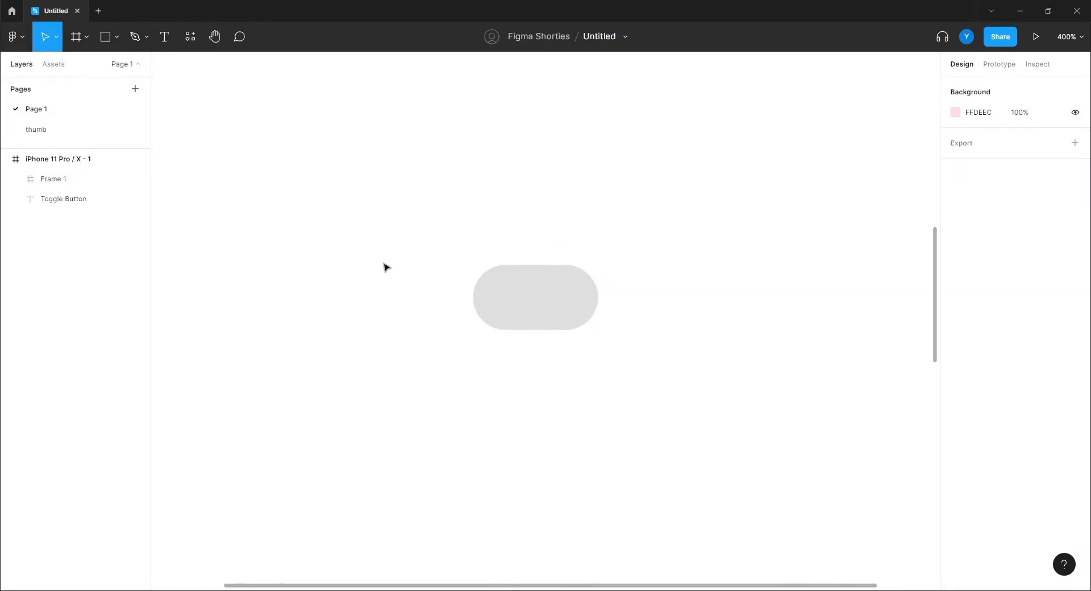
- Draw a 16×16 circle at the pill's left end, inset it to X 5, Y 5, and fill it white FFFFFF
key("o")
left_click_drag(518, 278, 475, 317)
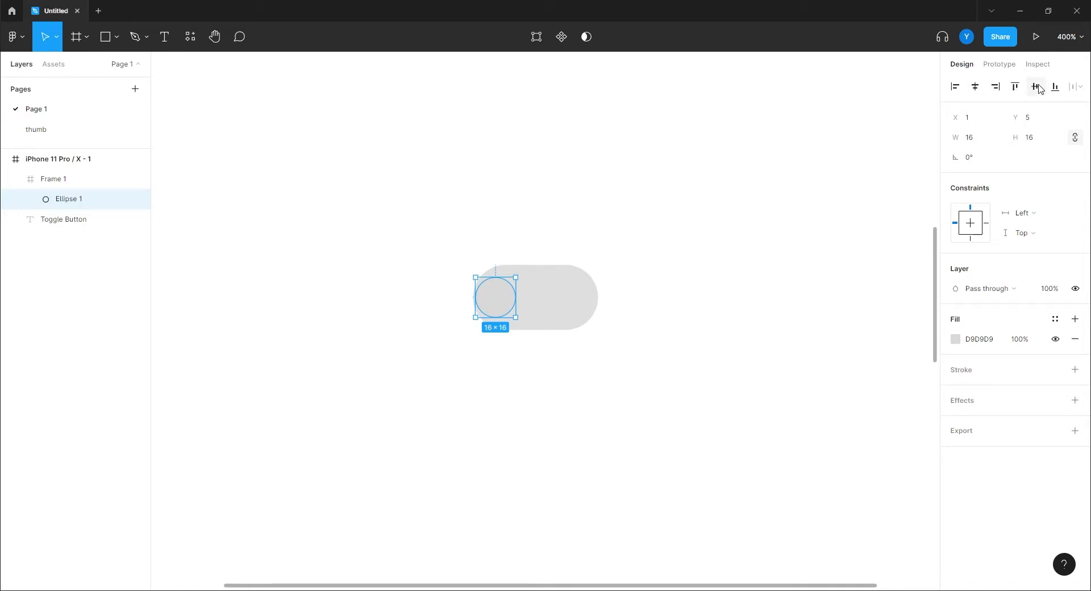
key("Right")
key("Right")
key("Right")
key("Right")
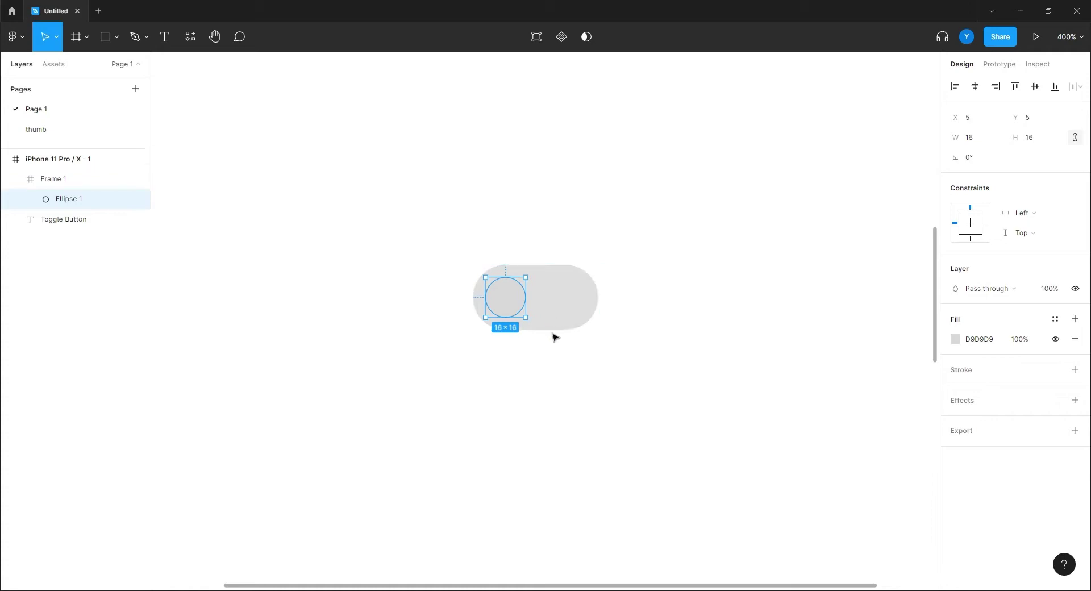
left_click(957, 340)
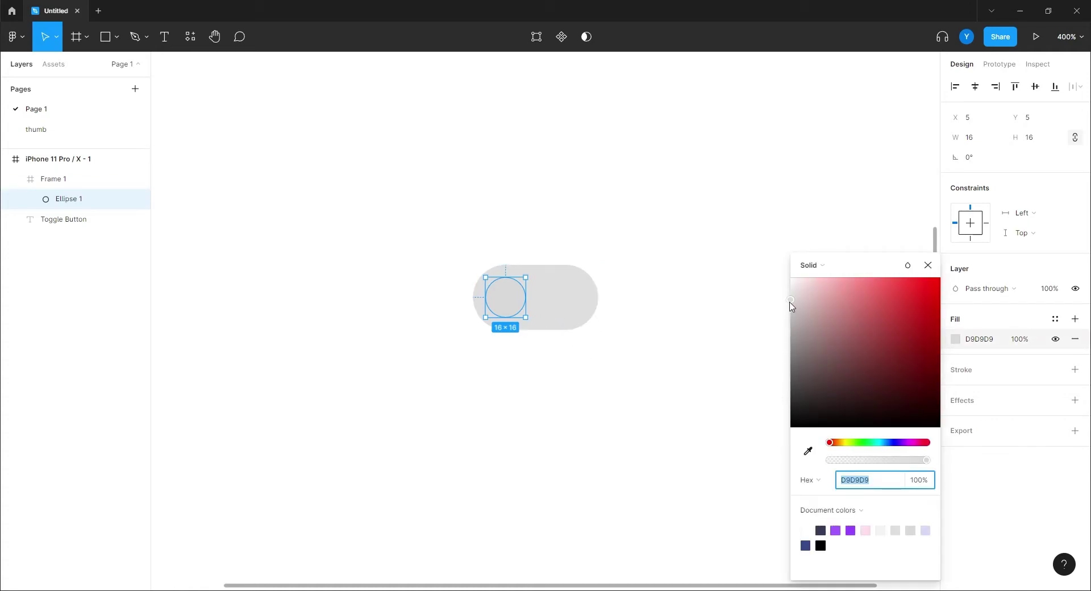
left_click_drag(793, 307, 764, 261)
left_click(441, 202)
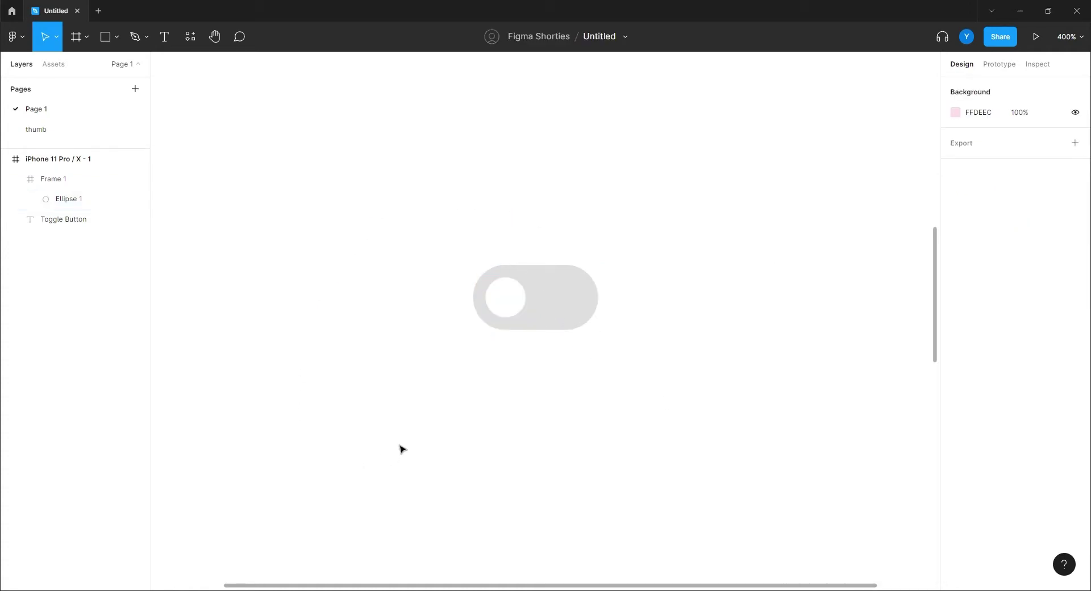
key("minus")
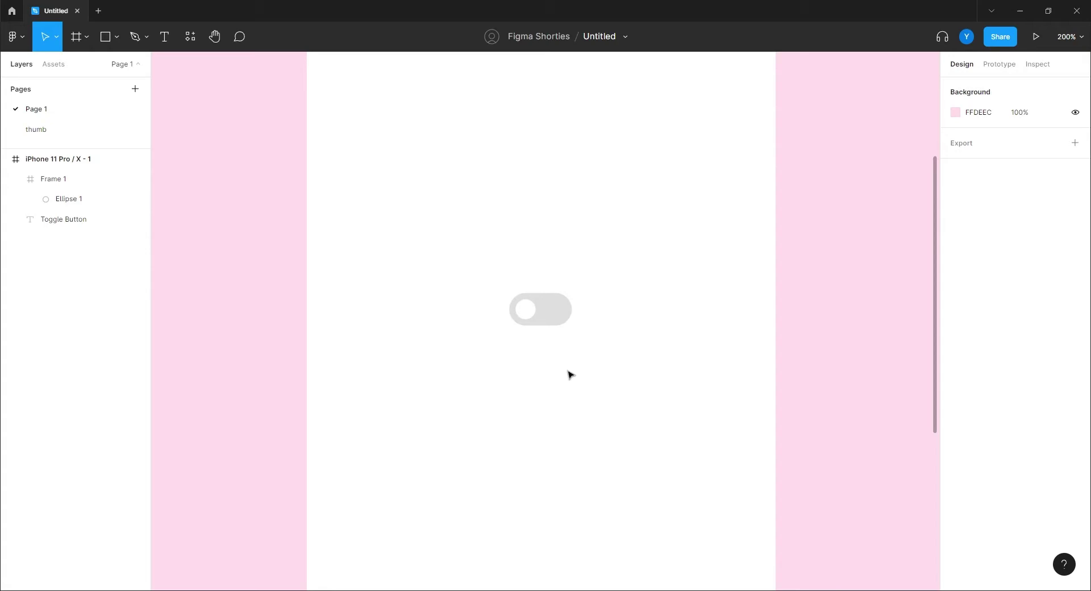
- Move the toggle frame off the iPhone screen and name it 'toggle / off'
left_click_drag(591, 268, 449, 376)
left_click_drag(550, 312, 260, 239)
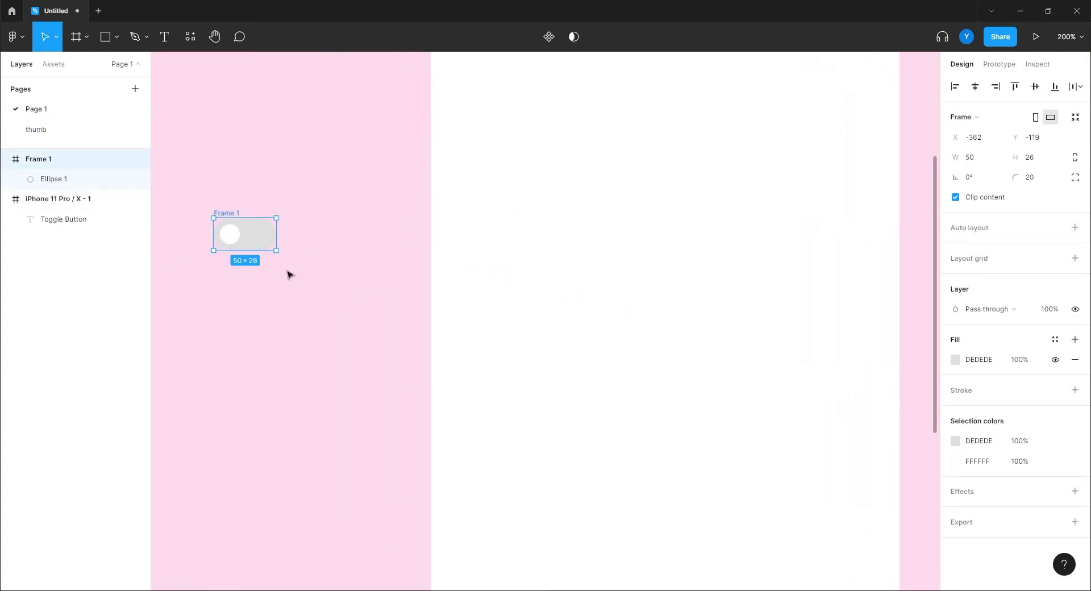
left_click_drag(288, 275, 499, 368)
double_click(44, 162)
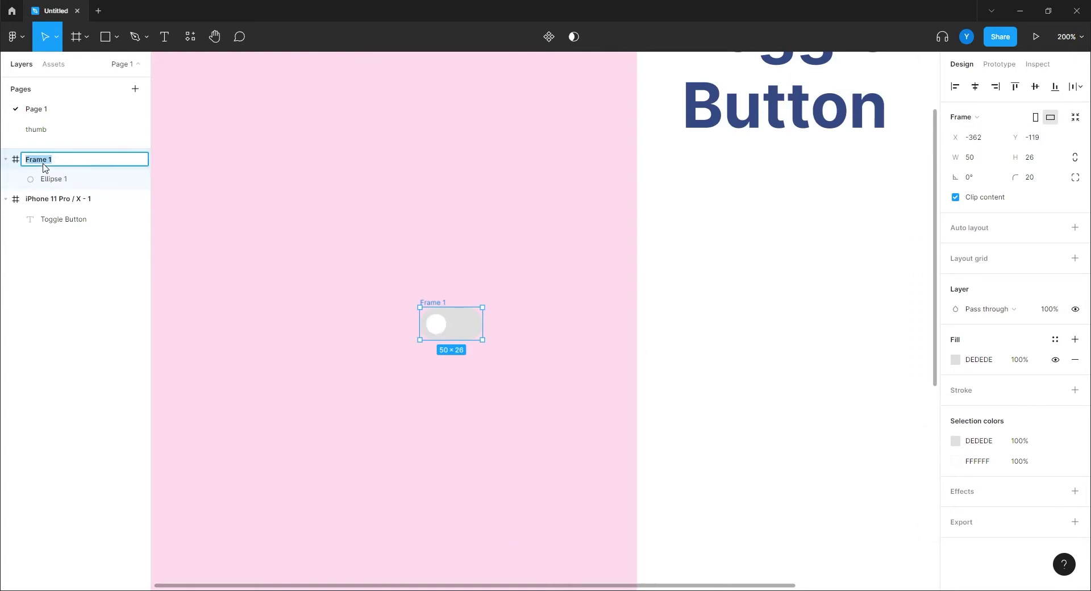
type("toggle / off")
key("Return")
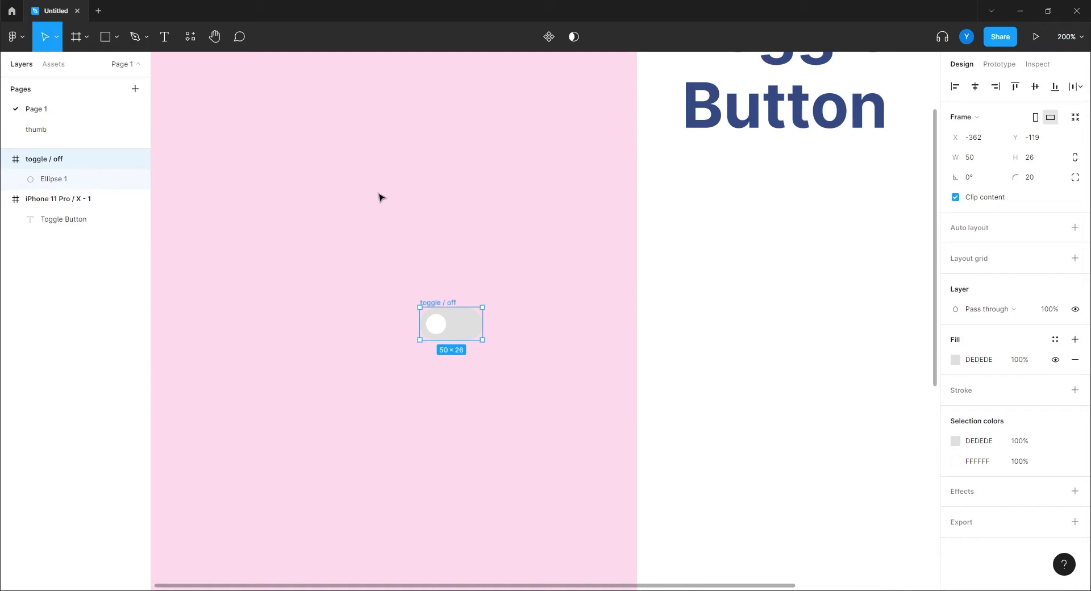
- Duplicate the toggle and rename the copy 'toggle / on'
key("ctrl+d")
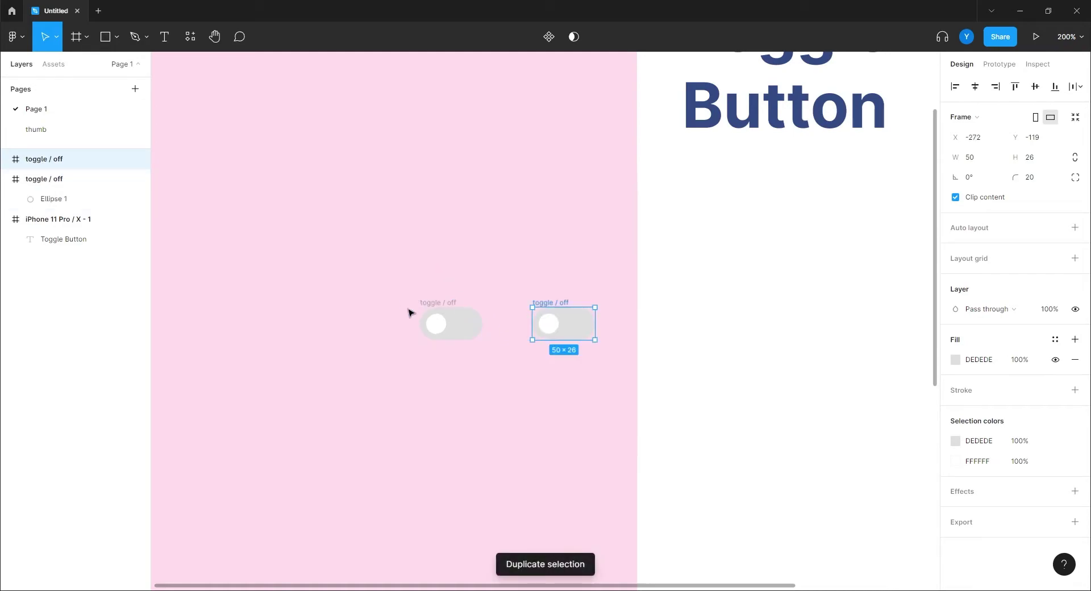
double_click(56, 165)
double_click(59, 160)
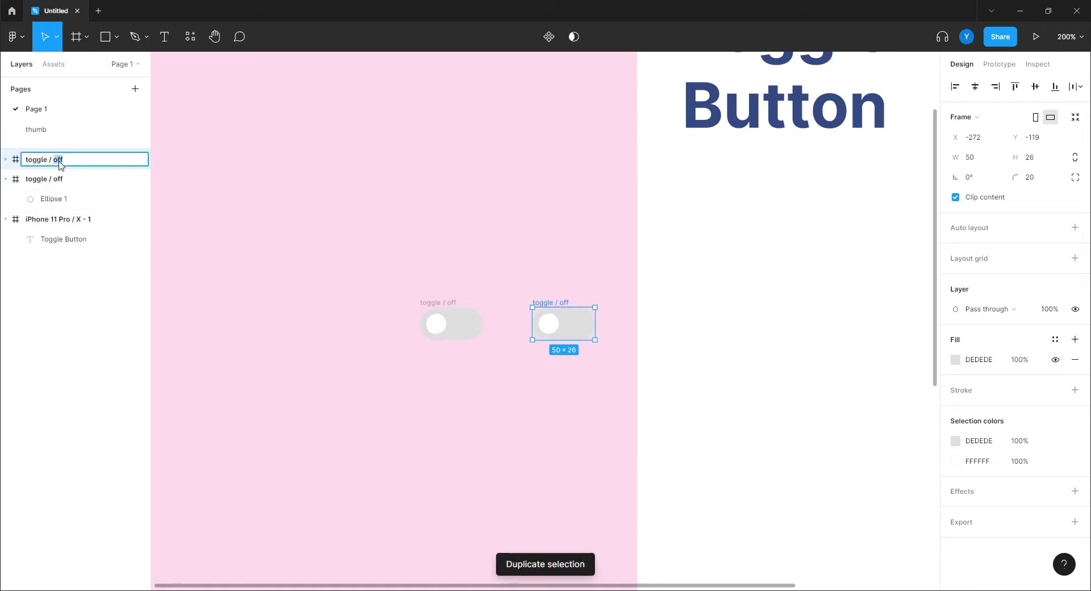
type("on")
key("Return")
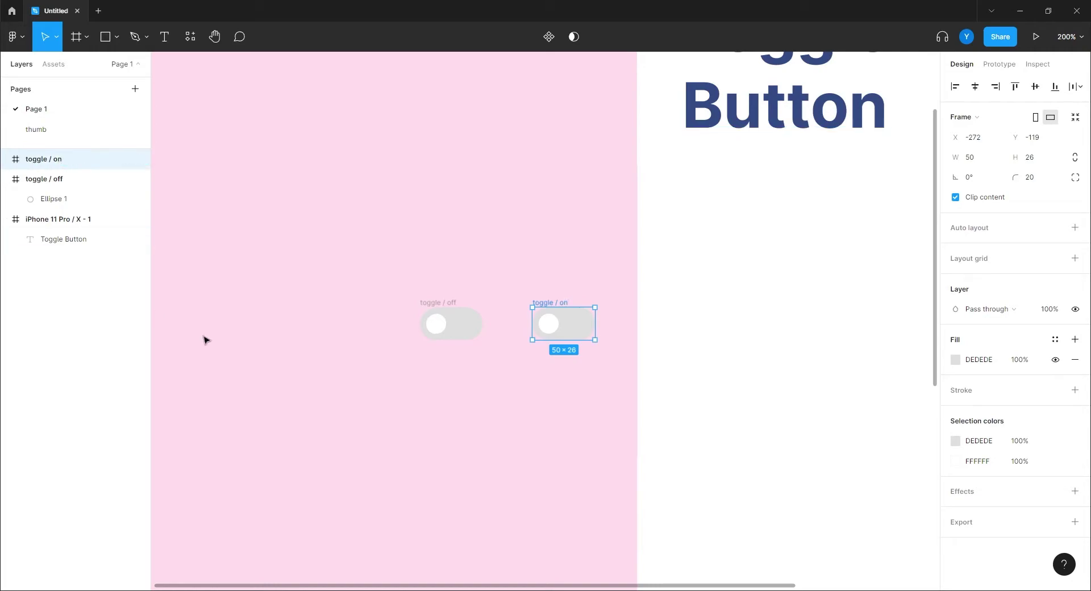
key("Escape")
- Fill the 'toggle / on' frame with bright blue 4D91F6
left_click(554, 309)
left_click(956, 360)
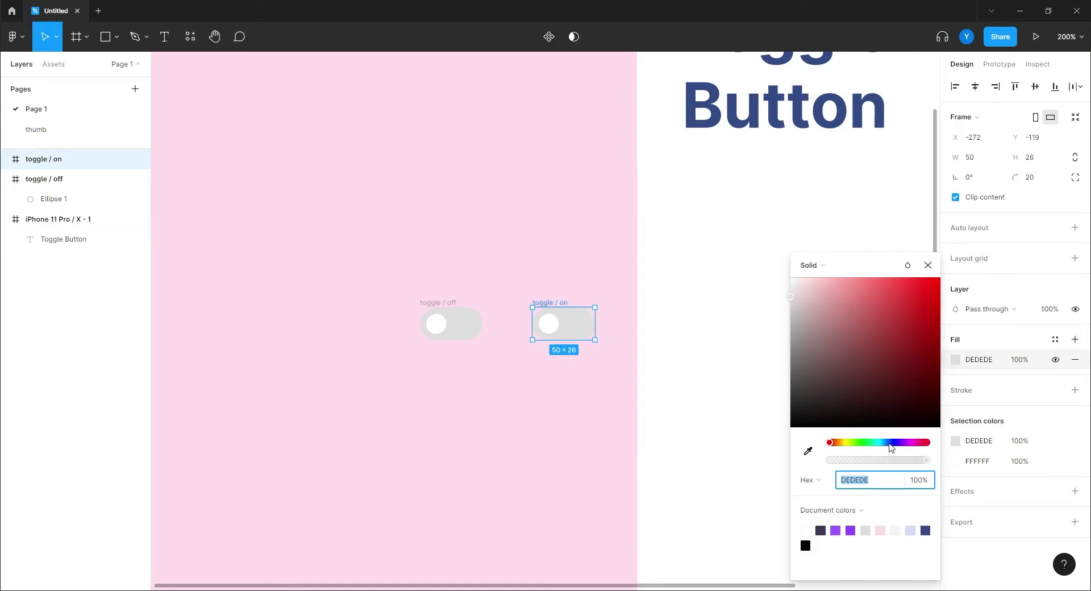
left_click(889, 442)
left_click_drag(859, 356, 893, 282)
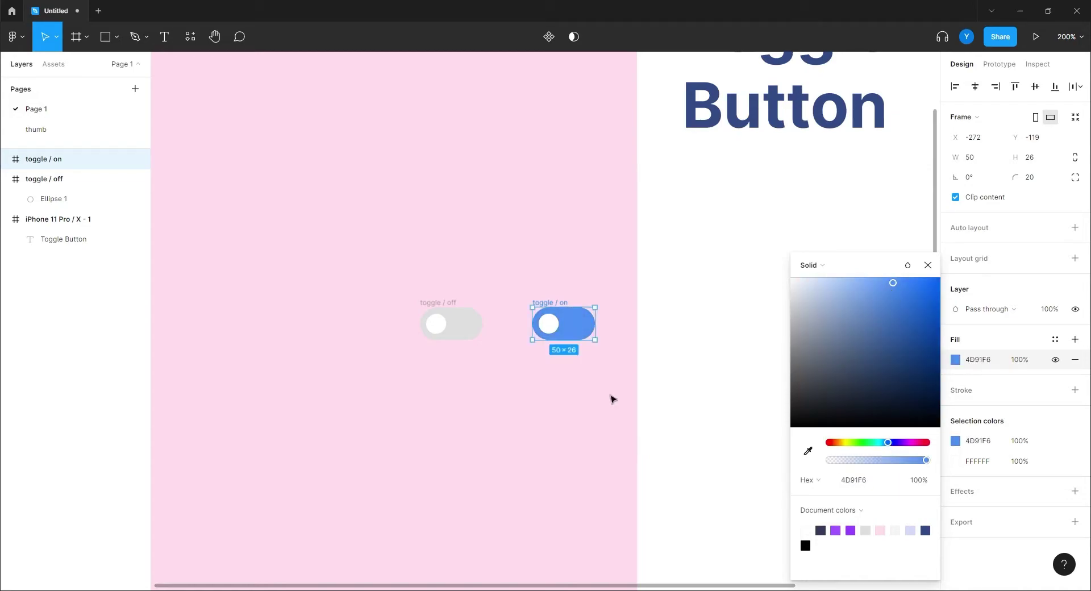
left_click(507, 414)
scroll(533, 394, "right", 3)
scroll(421, 384, "up", 3)
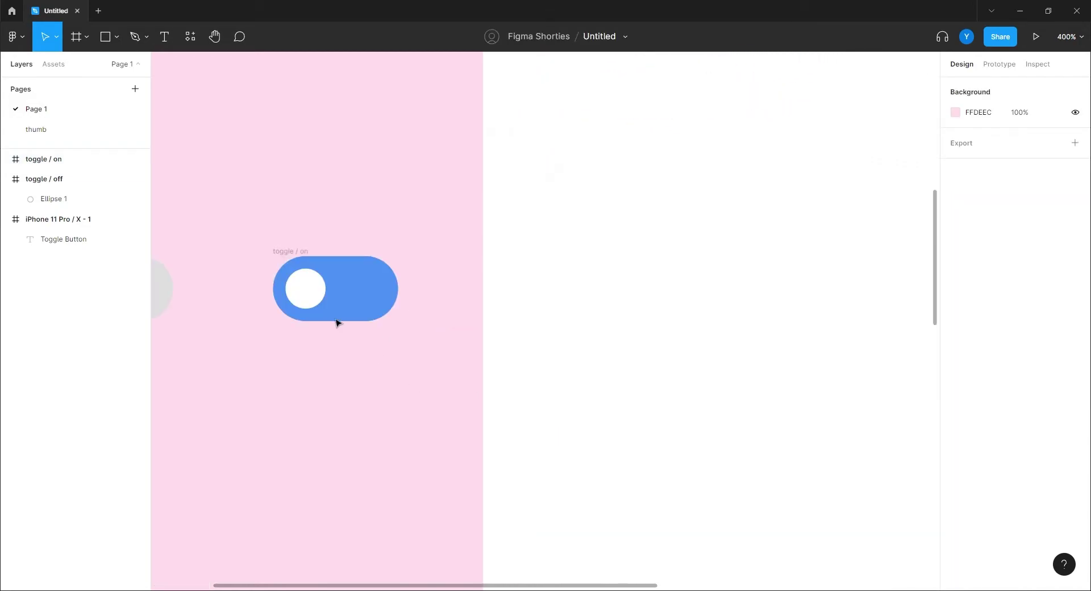
- Slide the 'toggle / on' knob to the track's right end at X 29
scroll(380, 390, "left", 5)
double_click(505, 295)
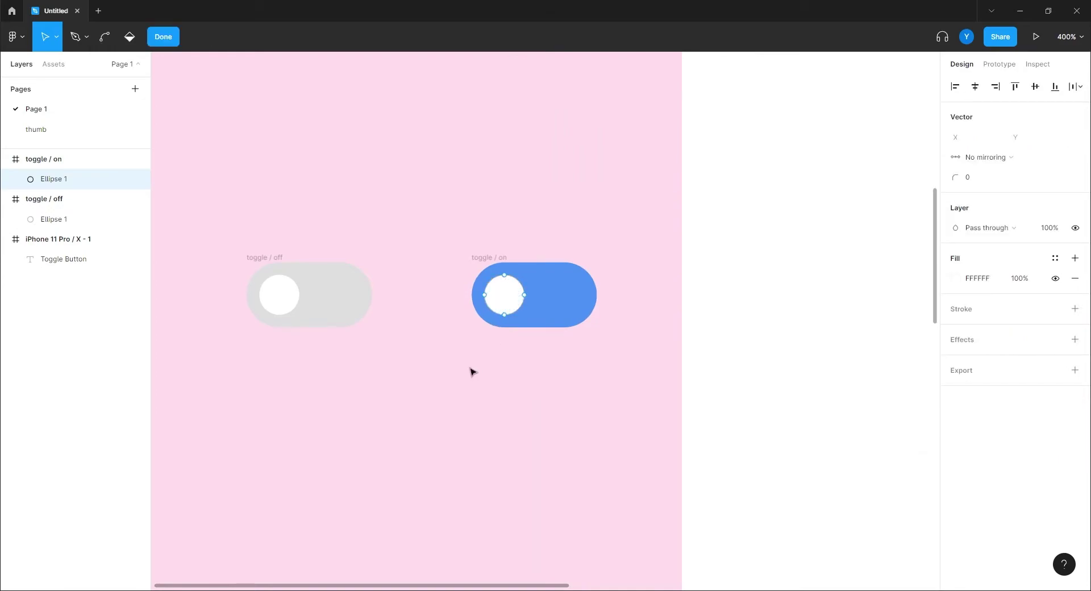
key("Escape")
key("Right")
key("Right")
key("Right")
key("Right")
key("Right")
key("Right")
key("Right")
key("Right")
key("Right")
key("Right")
key("Right")
key("Right")
key("Right")
key("Right")
key("Right")
key("Right")
key("Right")
key("Right")
key("Right")
key("Right")
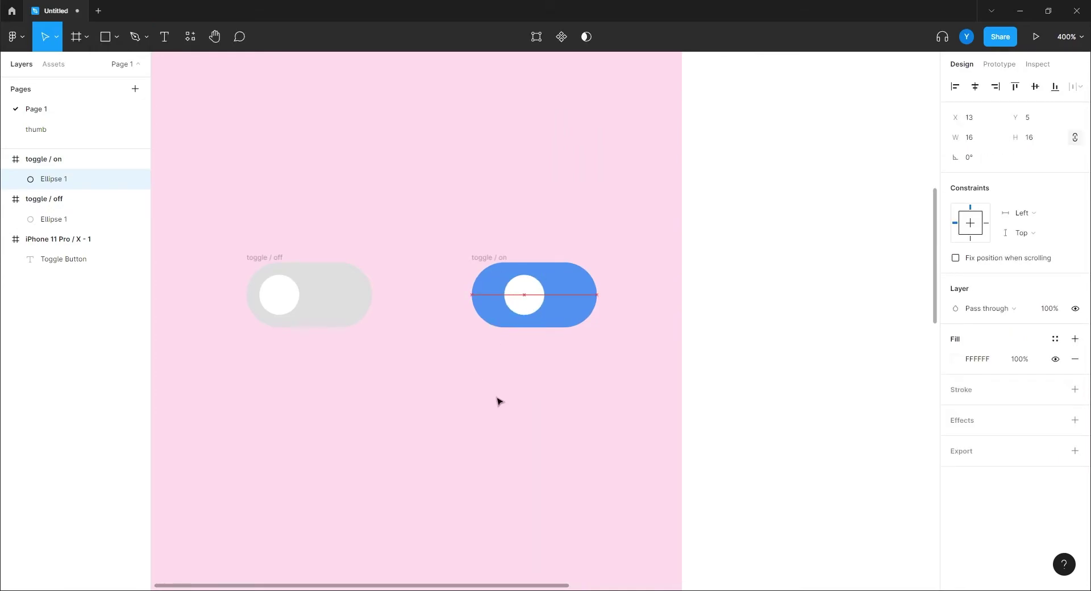
key("Left")
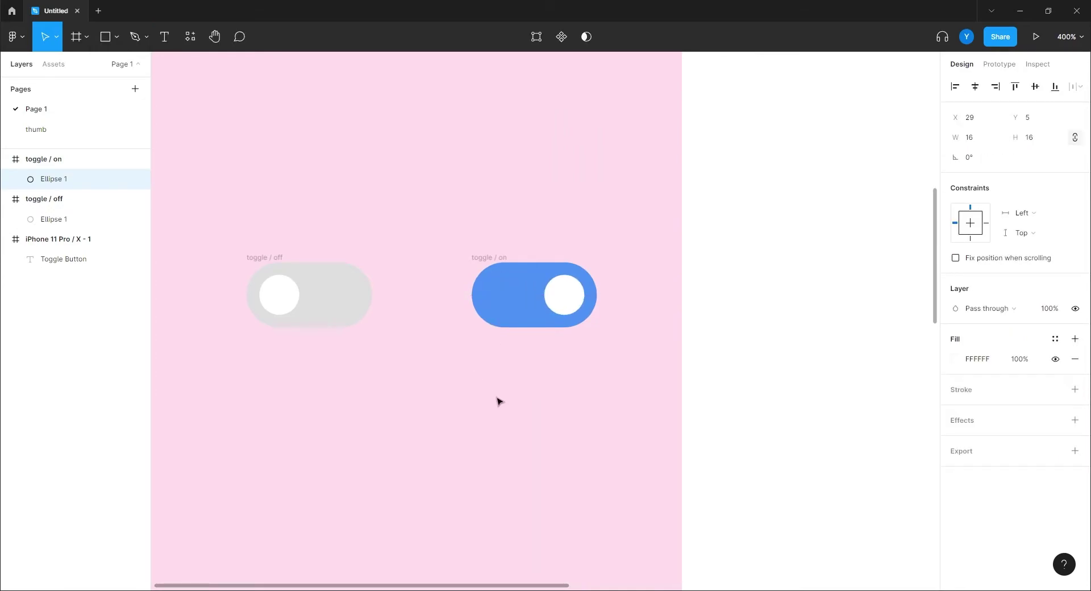
left_click(481, 379)
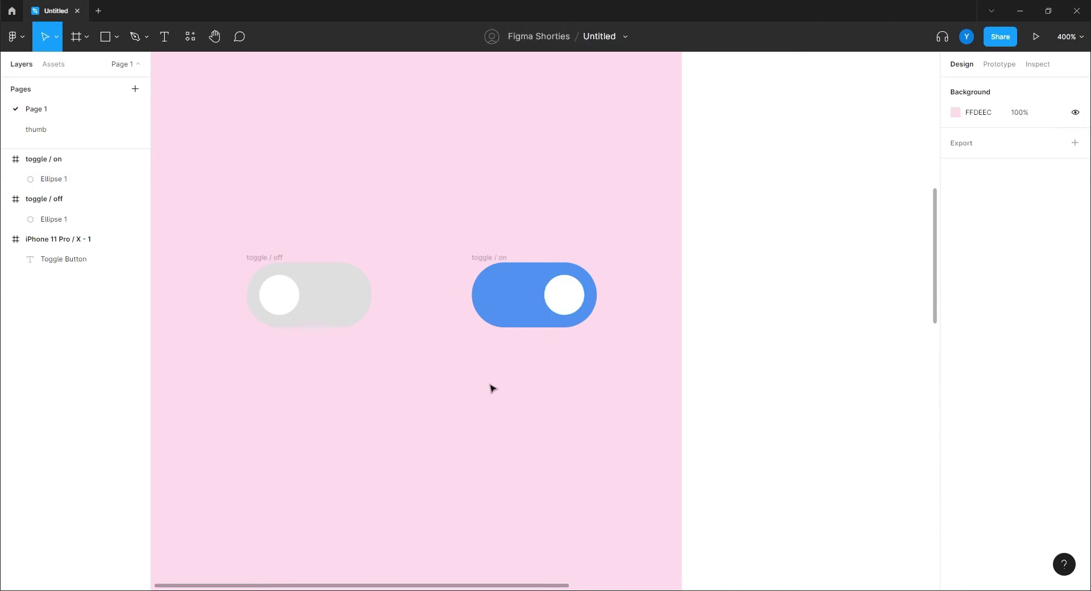
- Nudge the 'toggle / off' knob one unit left
left_click(266, 291)
key("Left")
left_click(424, 441)
- Combine both toggle frames as off and on variants of a 'toggle' component set, then move it up-left
left_click_drag(644, 215, 234, 418)
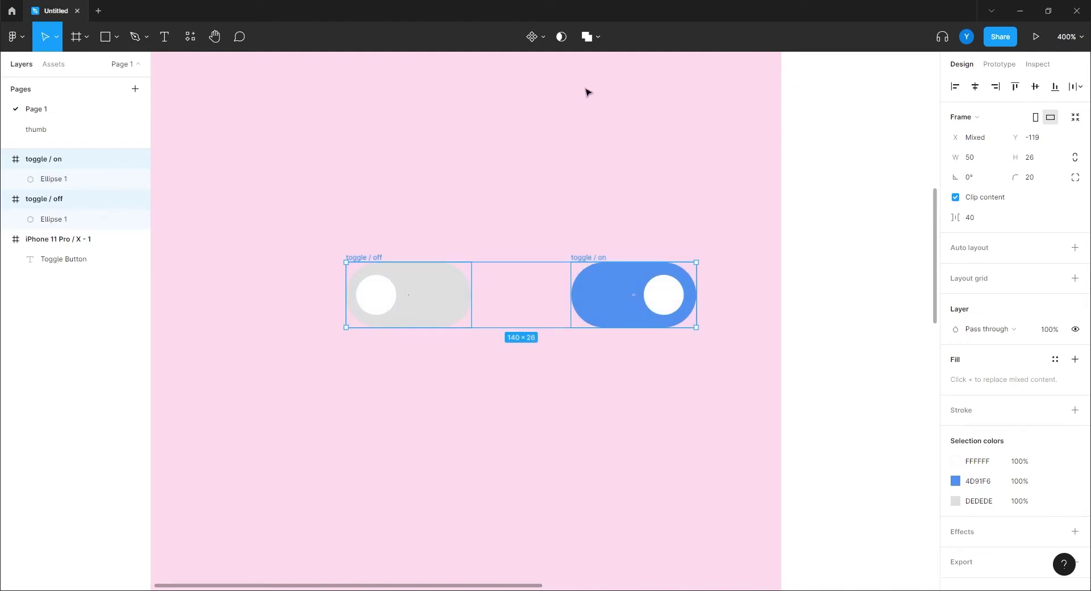
left_click(543, 48)
left_click(519, 100)
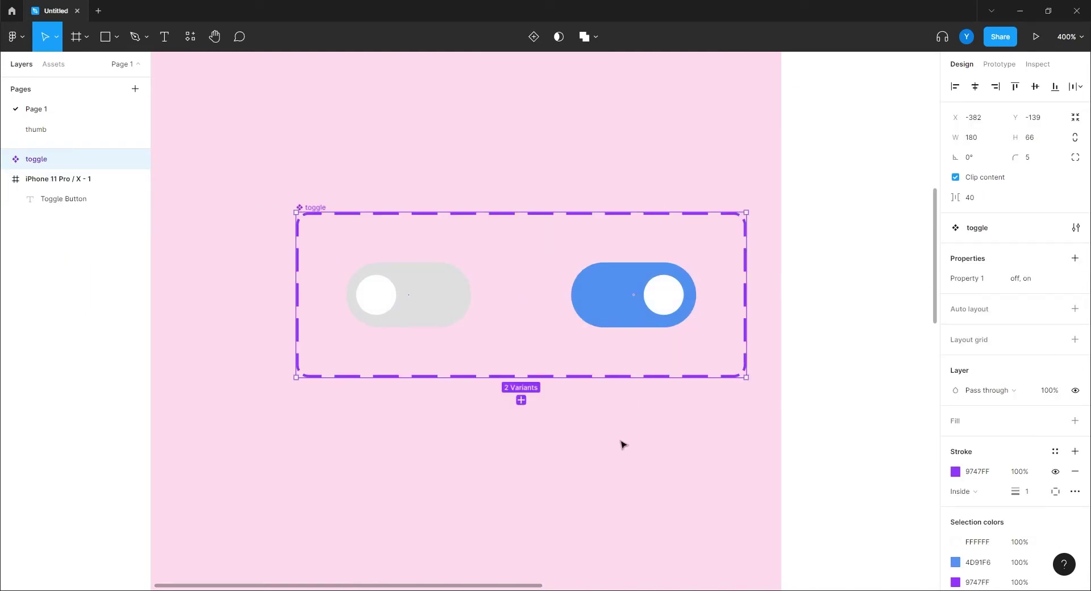
left_click_drag(312, 208, 270, 131)
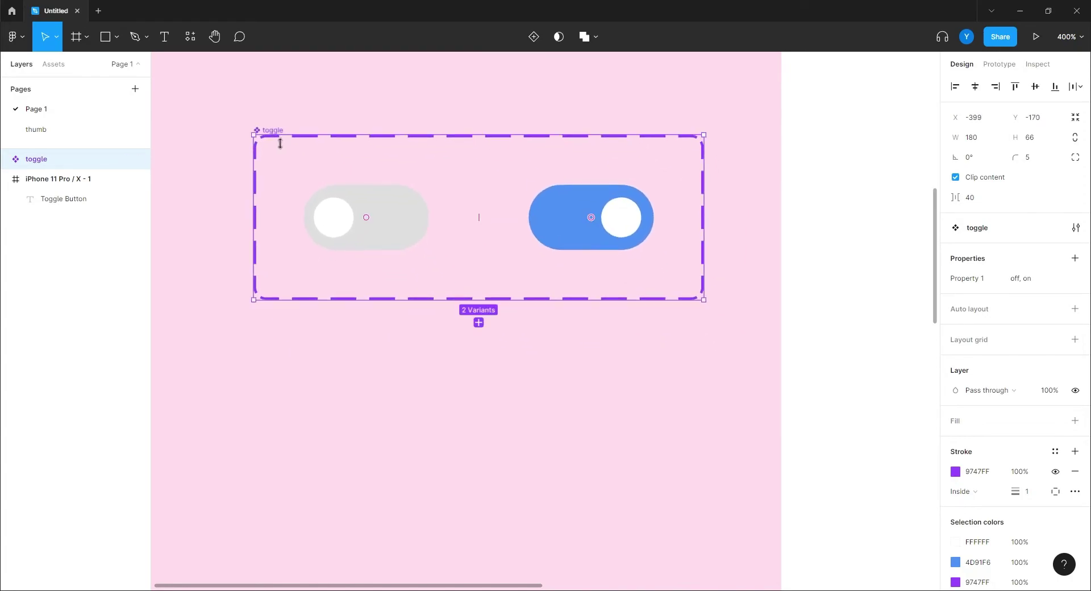
scroll(475, 393, "down", 5)
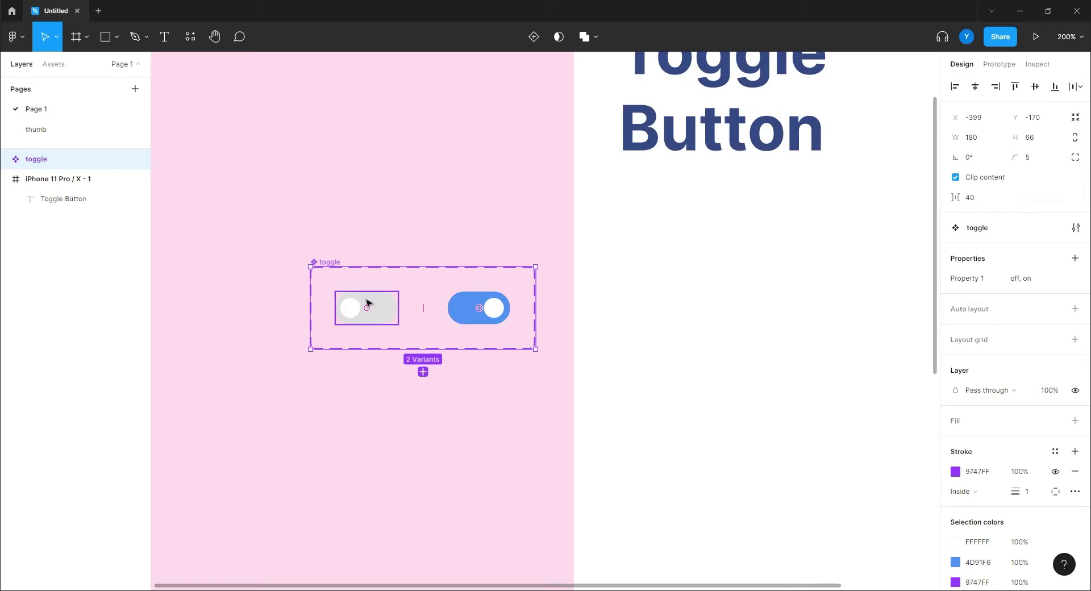
- Link the off variant to the on variant with a Smart animate tap transition
left_click(382, 304)
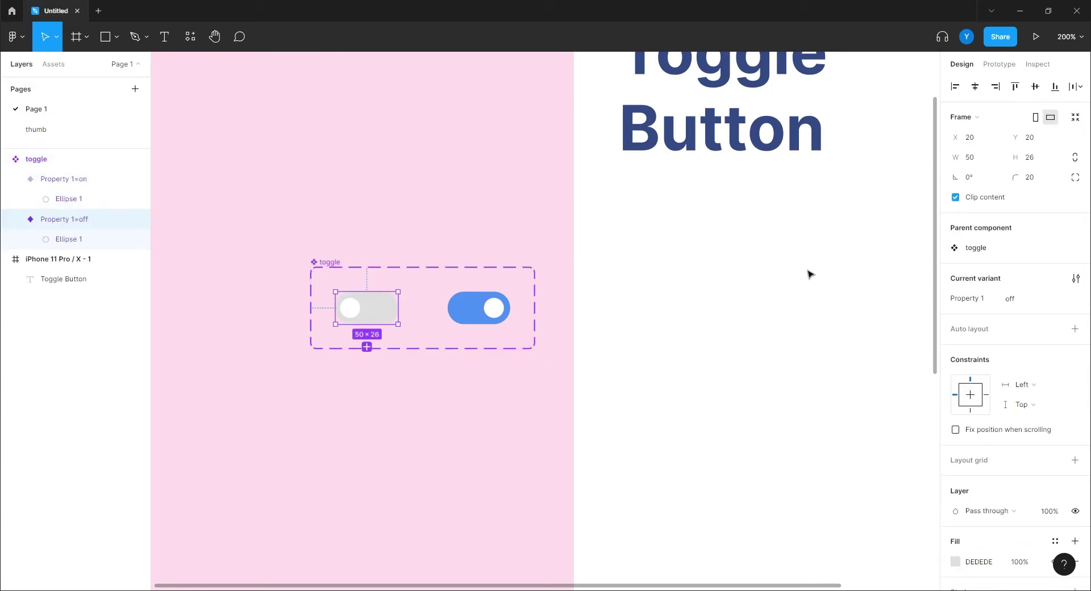
left_click(1001, 66)
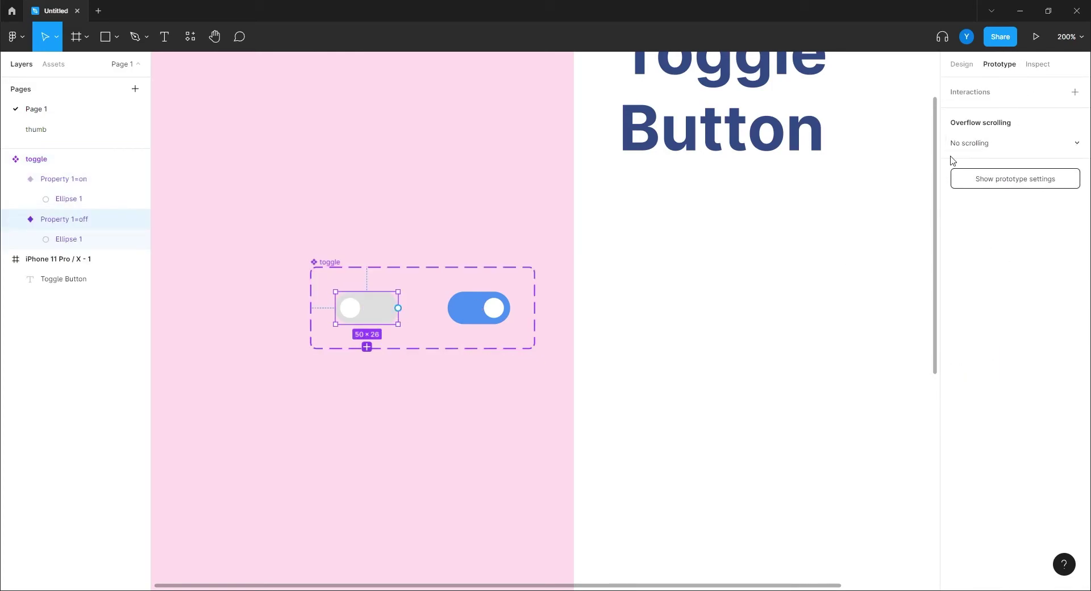
left_click_drag(398, 308, 458, 311)
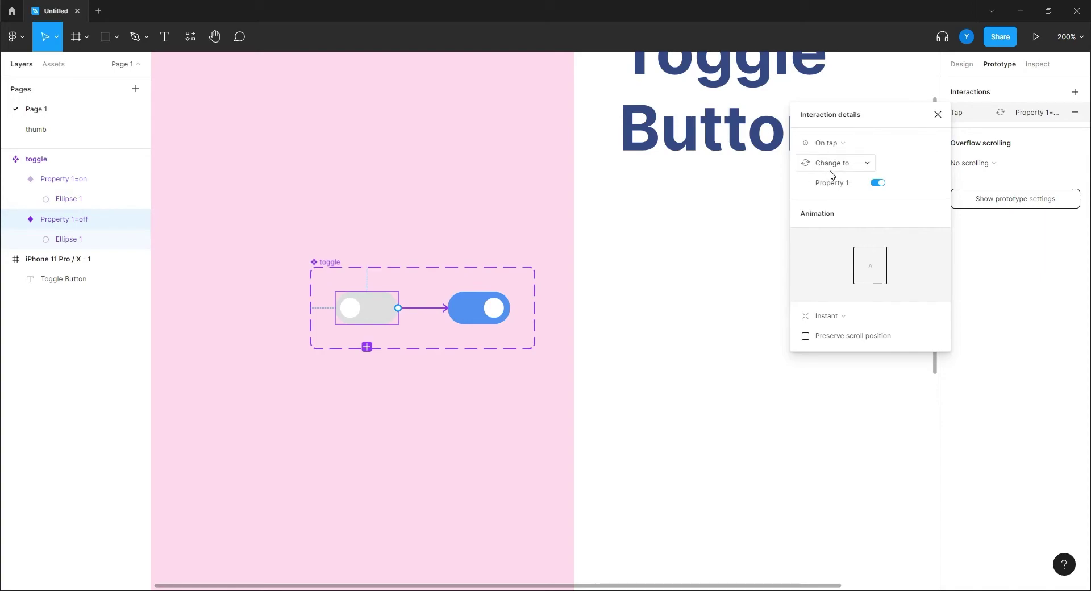
left_click(826, 316)
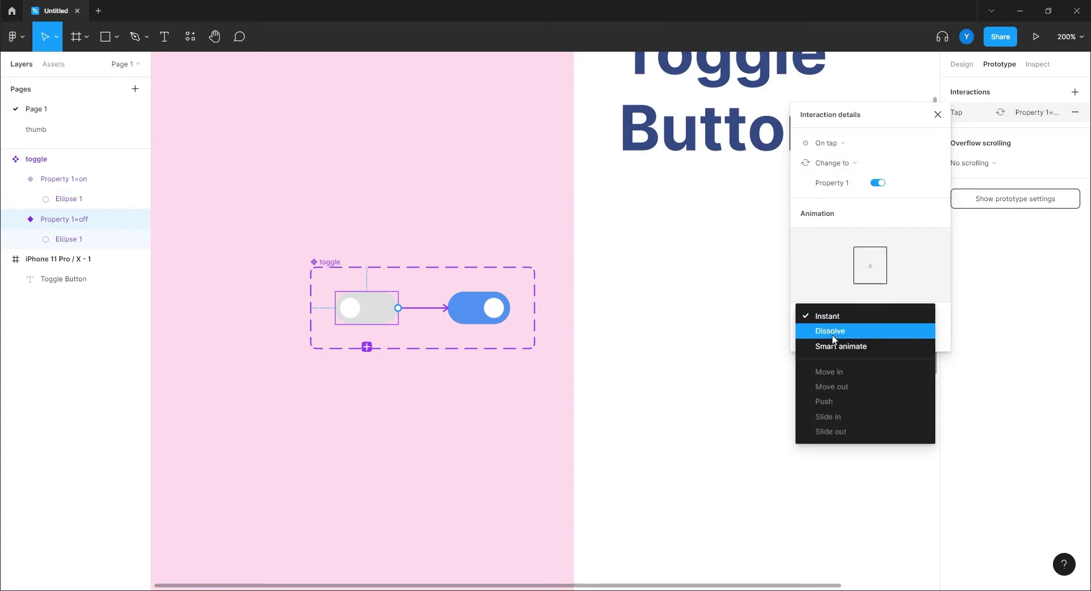
left_click(841, 347)
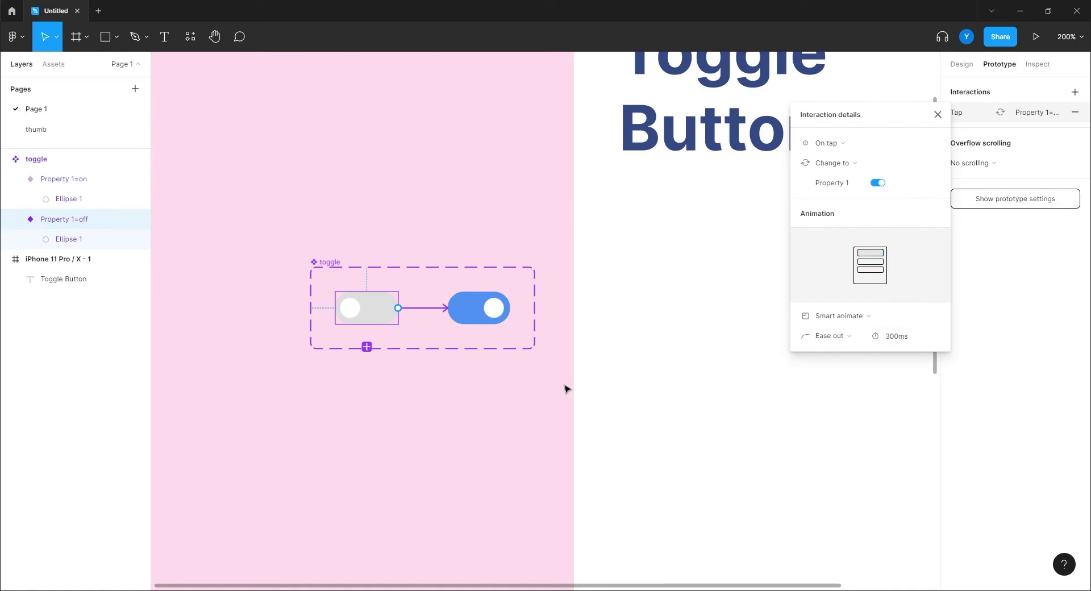
- Link the on variant back to off, and drag an off toggle instance onto the phone screen
left_click(500, 319)
left_click_drag(511, 308, 386, 301)
left_click_drag(441, 406, 322, 397)
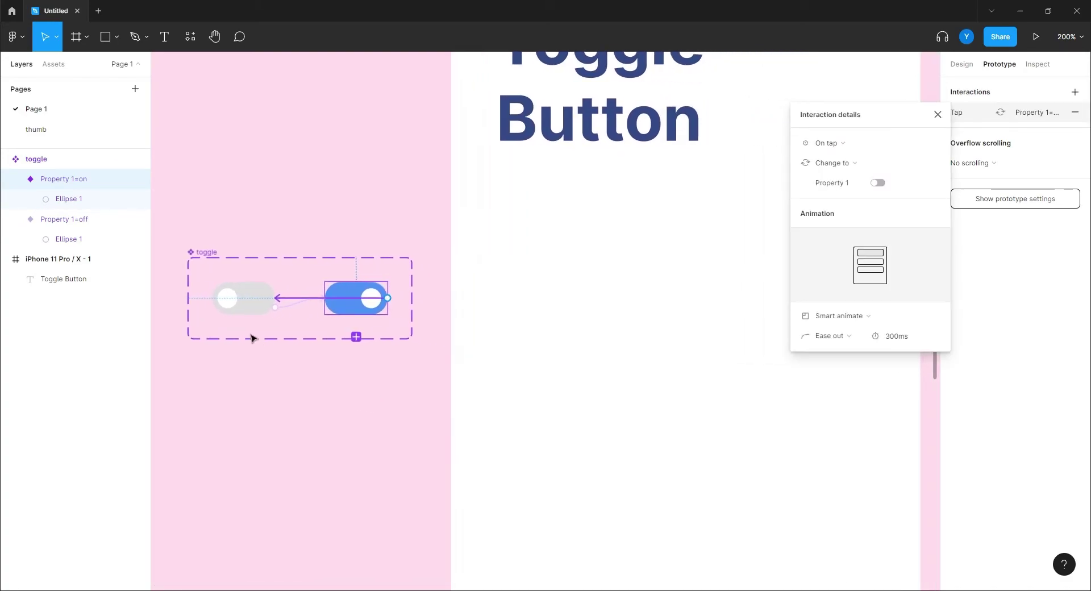
left_click(236, 301)
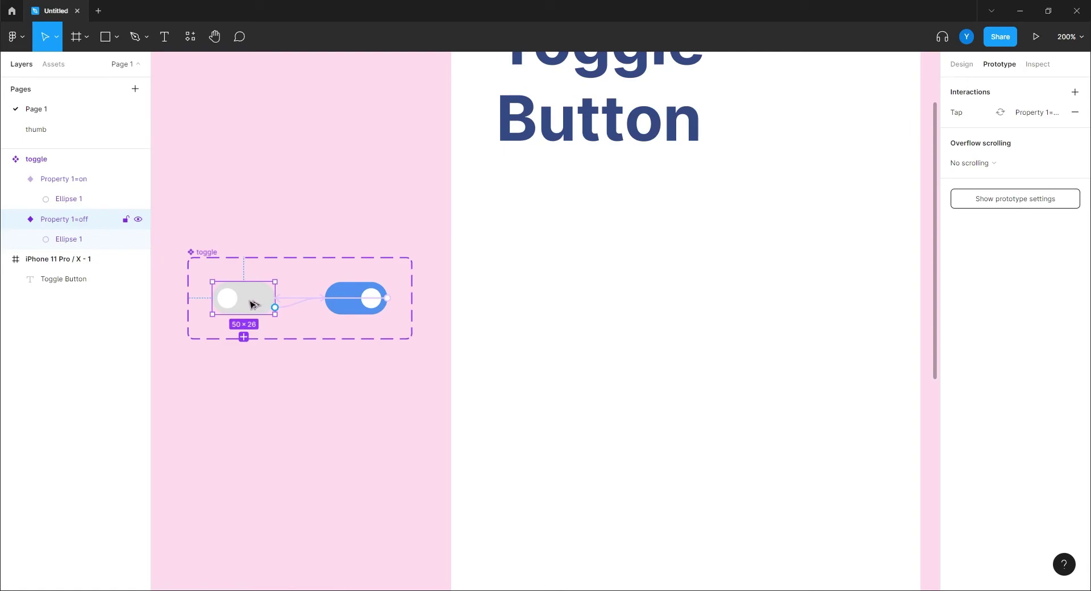
left_click_drag(250, 303, 833, 308)
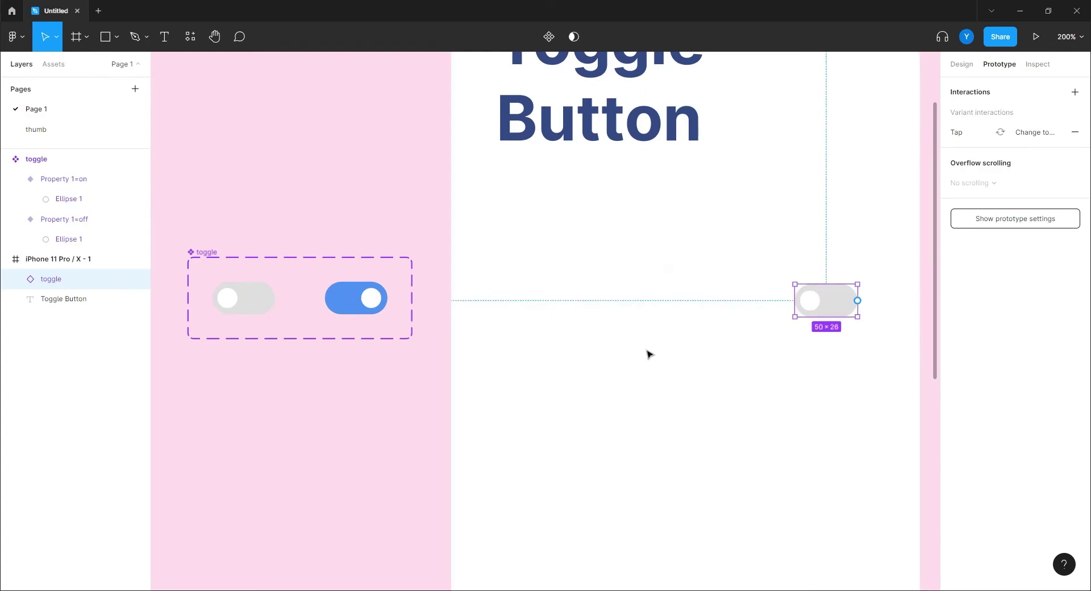
- Position the off toggle instance beside the Toggle Button title and start the prototype presentation
left_click_drag(650, 354, 519, 405)
key("shift+0")
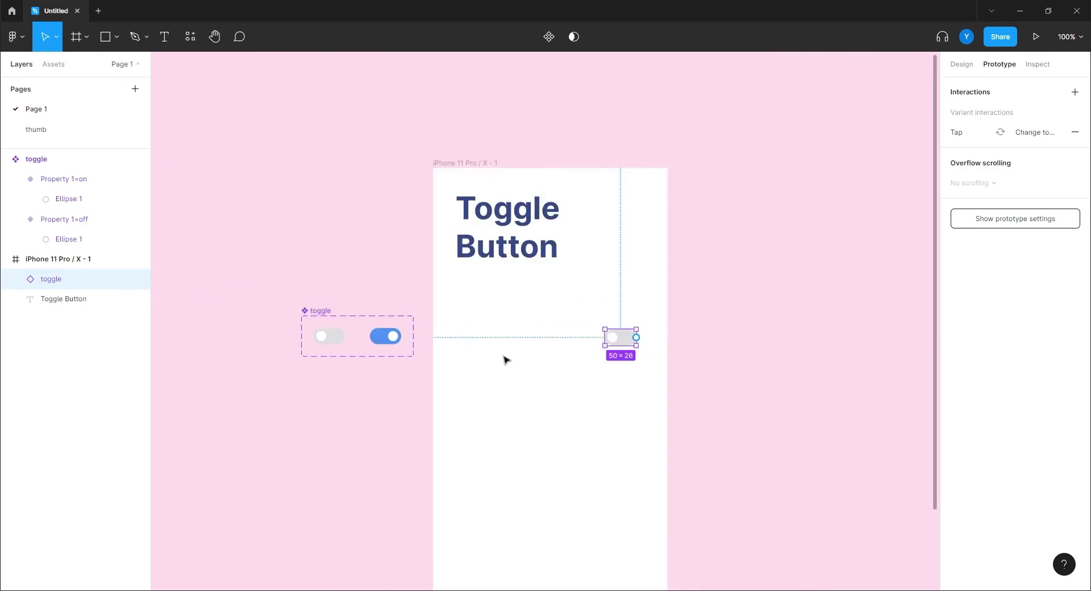
left_click_drag(504, 359, 502, 251)
left_click(471, 89)
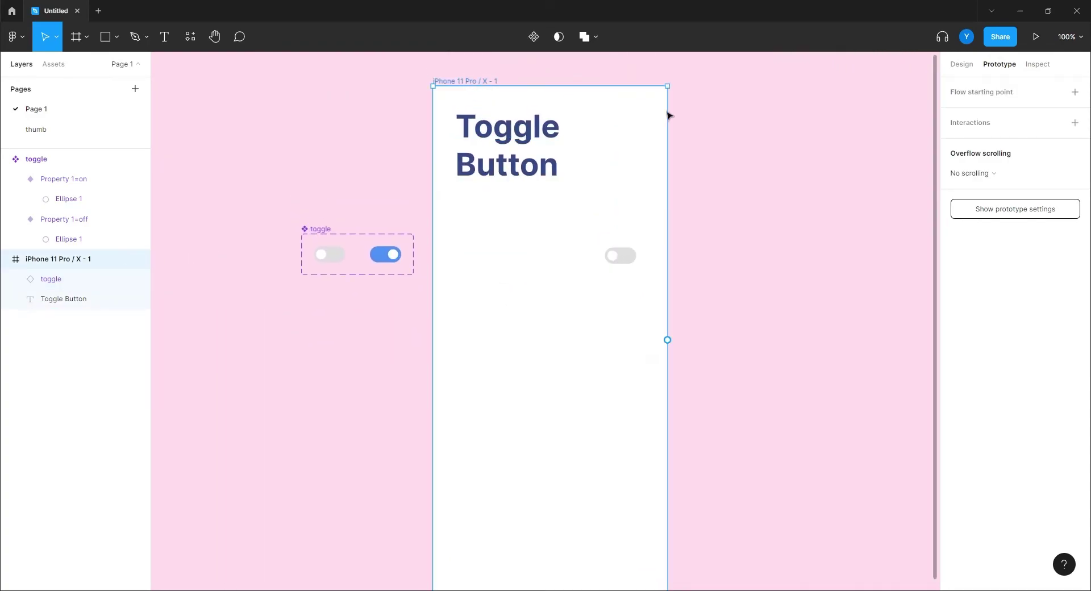
left_click(1037, 36)
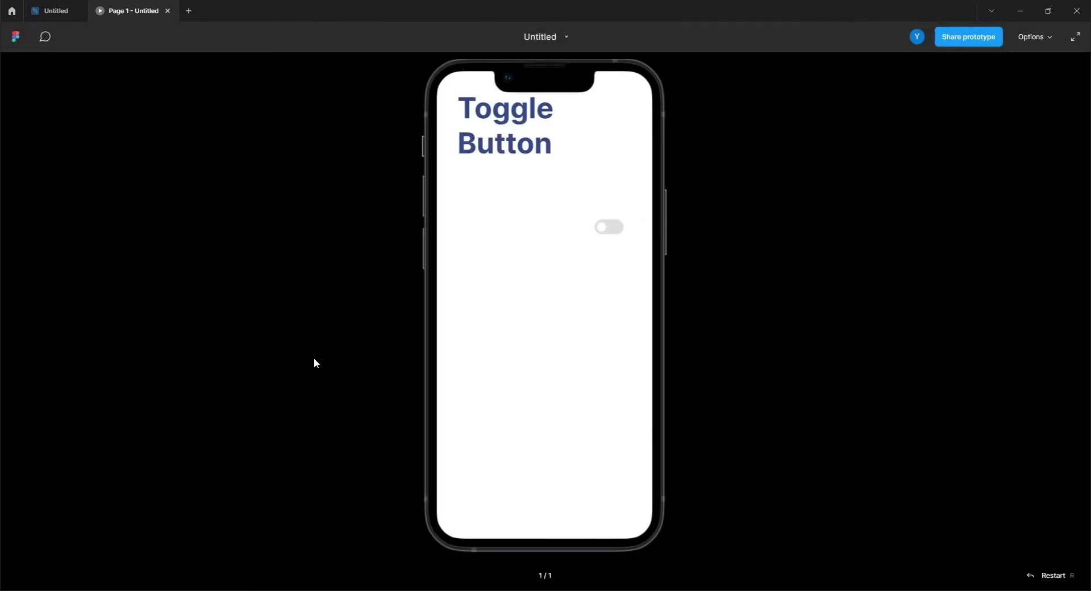
- Tap the toggle seven times, checking it alternates between grey off and blue on
left_click(609, 227)
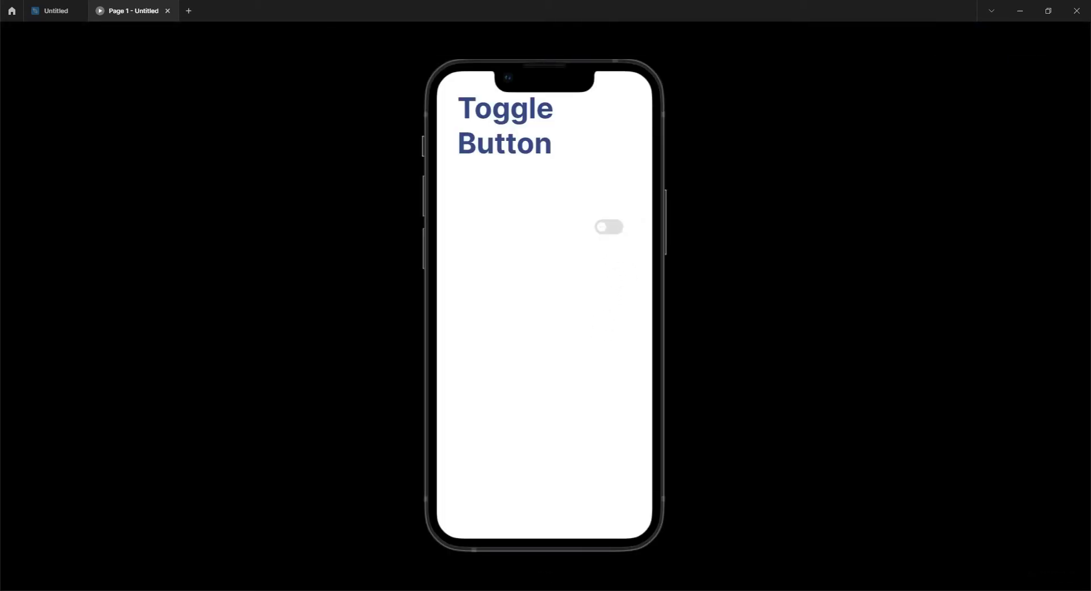
left_click(609, 227)
left_click(612, 228)
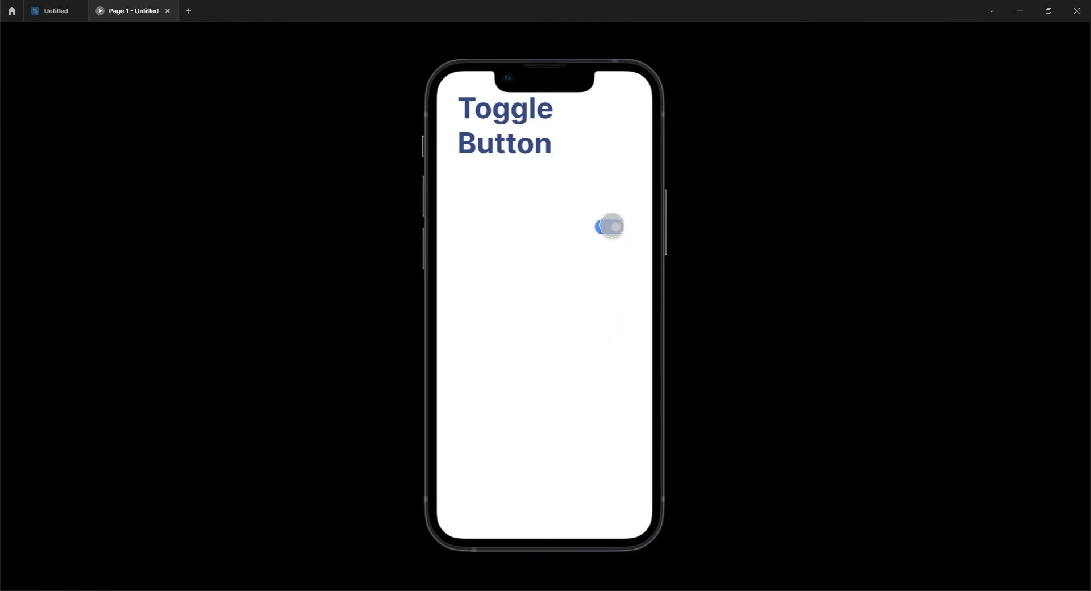
left_click(610, 227)
left_click(610, 228)
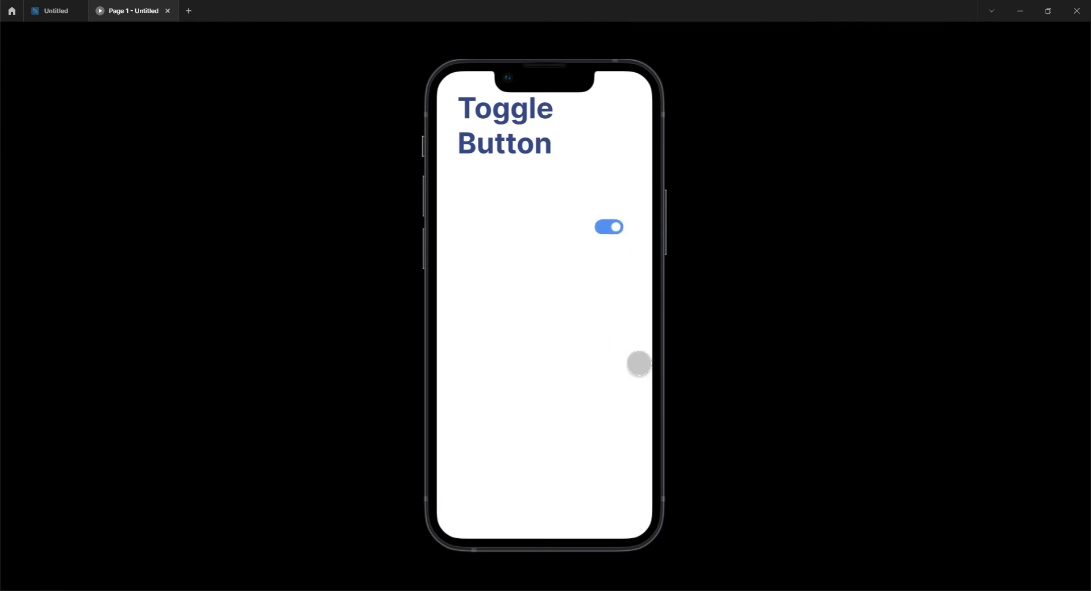
left_click(610, 228)
left_click(614, 228)
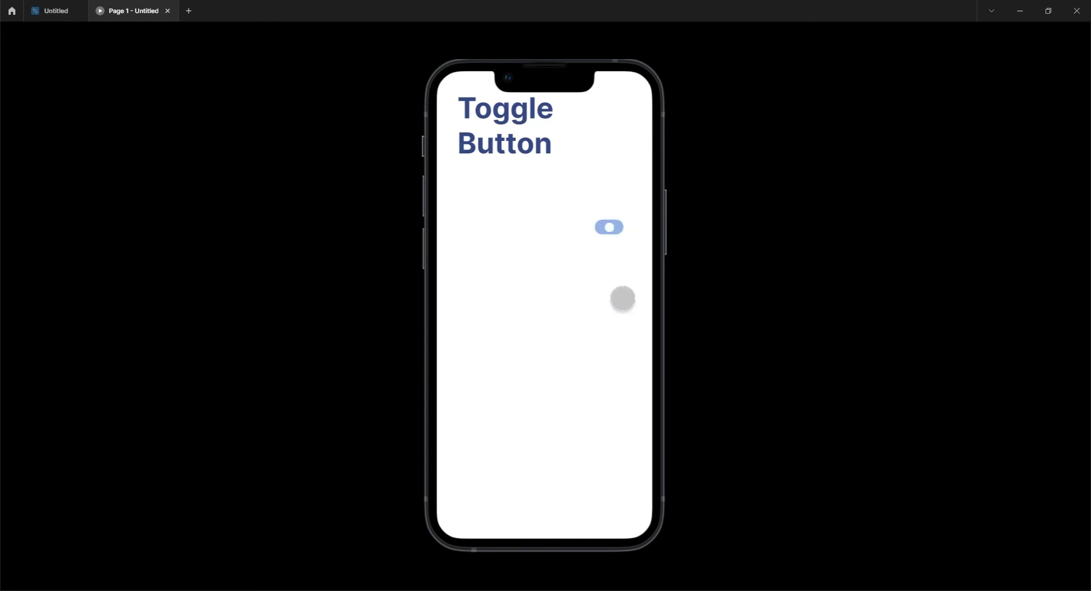